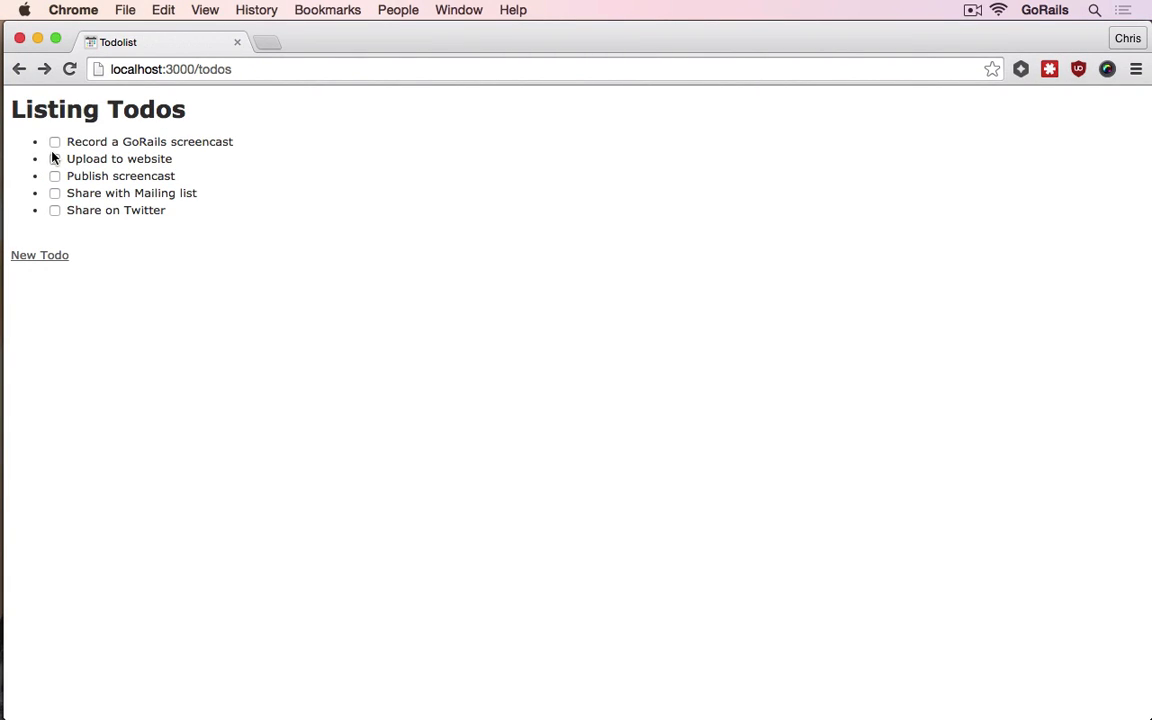
Switch from the browser to MacVim and mark the whole Todo class line-wise in todos.coffee
{"action": "triple_click", "coordinate": [240, 141]}
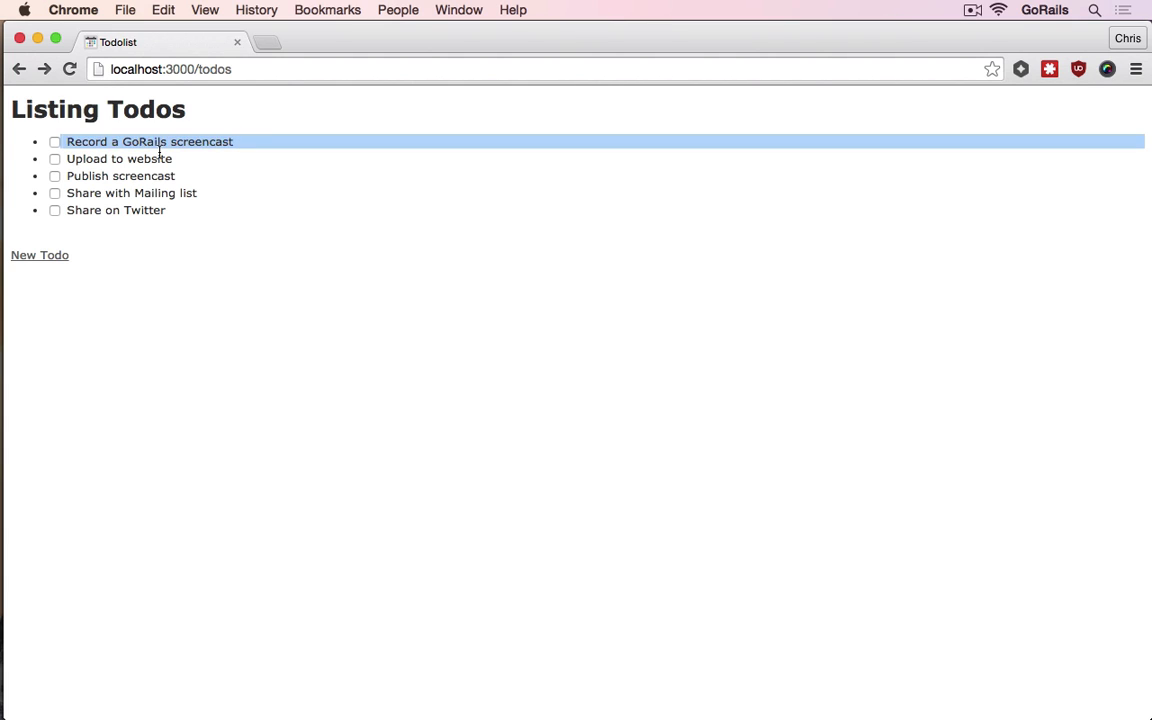
{"action": "left_click", "coordinate": [68, 141]}
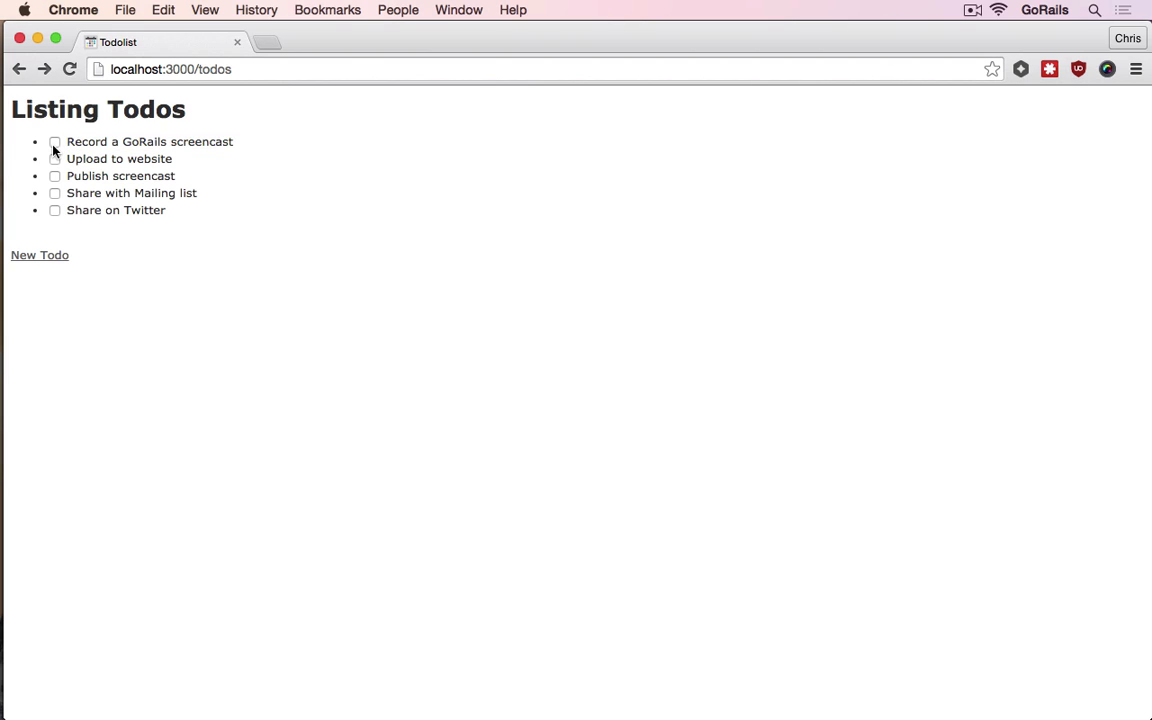
{"action": "key", "text": "super+Tab"}
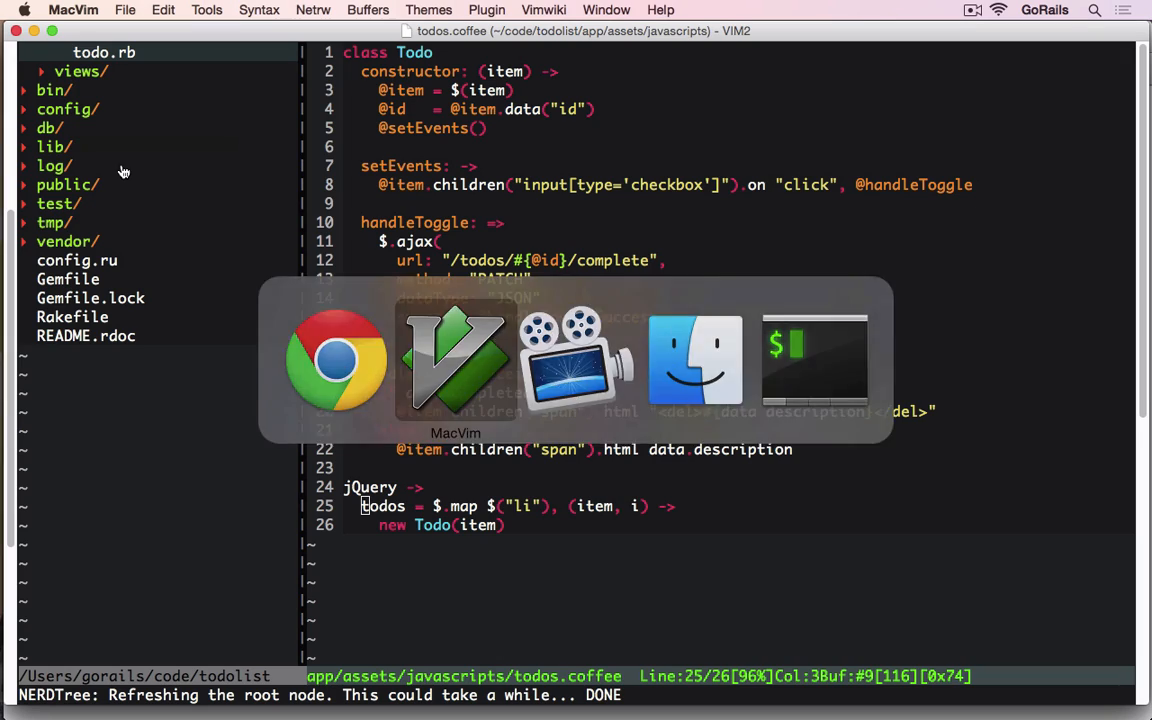
{"action": "key", "text": "g"}
{"action": "key", "text": "g"}
{"action": "key", "text": "V"}
{"action": "key", "text": "j"}
{"action": "key", "text": "j"}
{"action": "key", "text": "j"}
{"action": "key", "text": "braceright"}
{"action": "key", "text": "braceright"}
{"action": "key", "text": "braceright"}
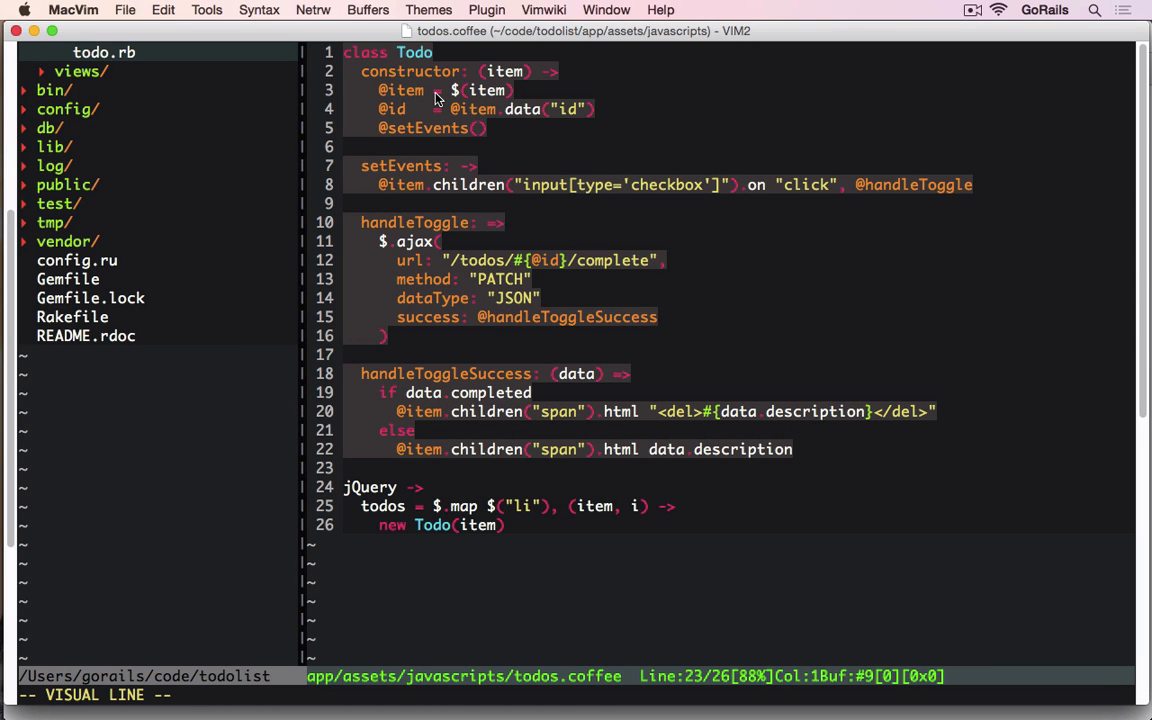
Highlight the Todo class name and the todos map and new Todo(item) lines in the jQuery block
{"action": "left_click", "coordinate": [345, 52]}
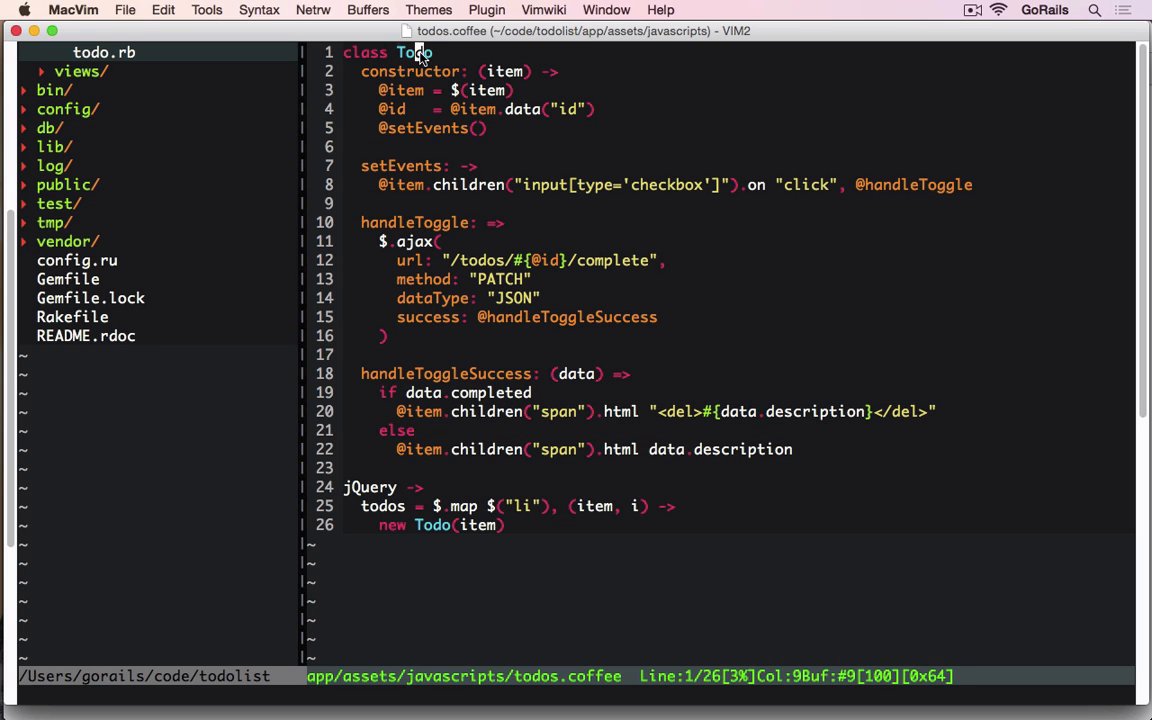
{"action": "left_click_drag", "start_coordinate": [398, 52], "coordinate": [428, 52]}
{"action": "left_click", "coordinate": [490, 505]}
{"action": "key", "text": "shift+v"}
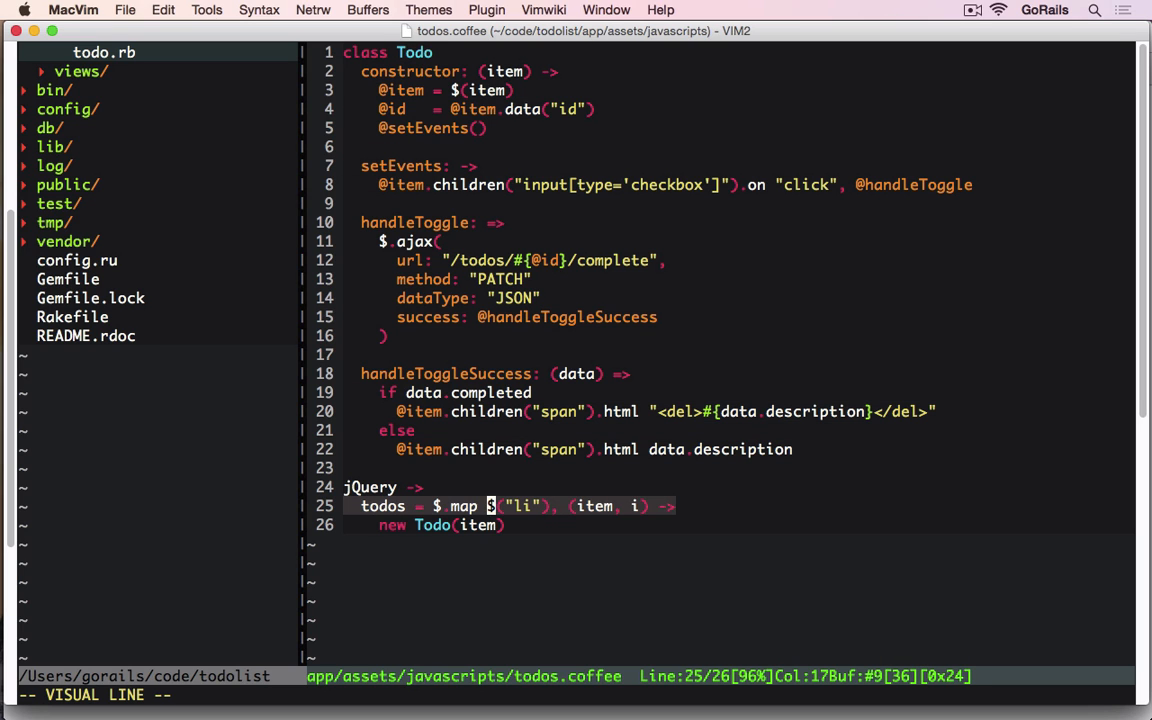
{"action": "left_click", "coordinate": [490, 525]}
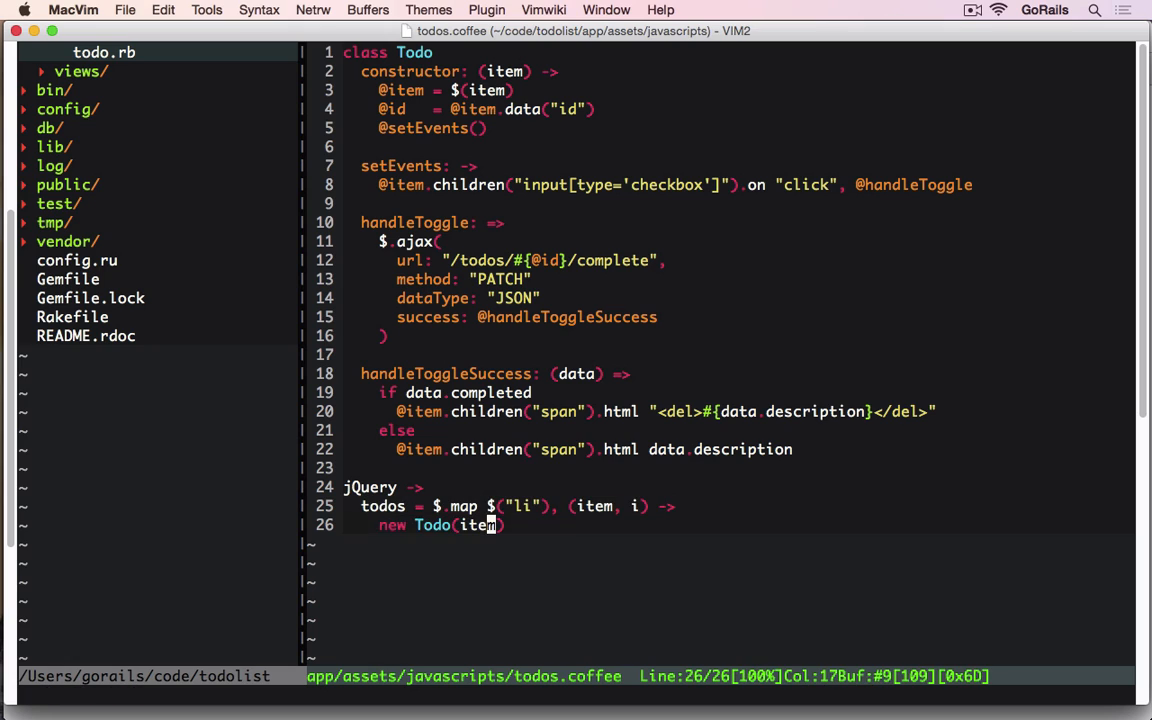
{"action": "key", "text": "shift+v"}
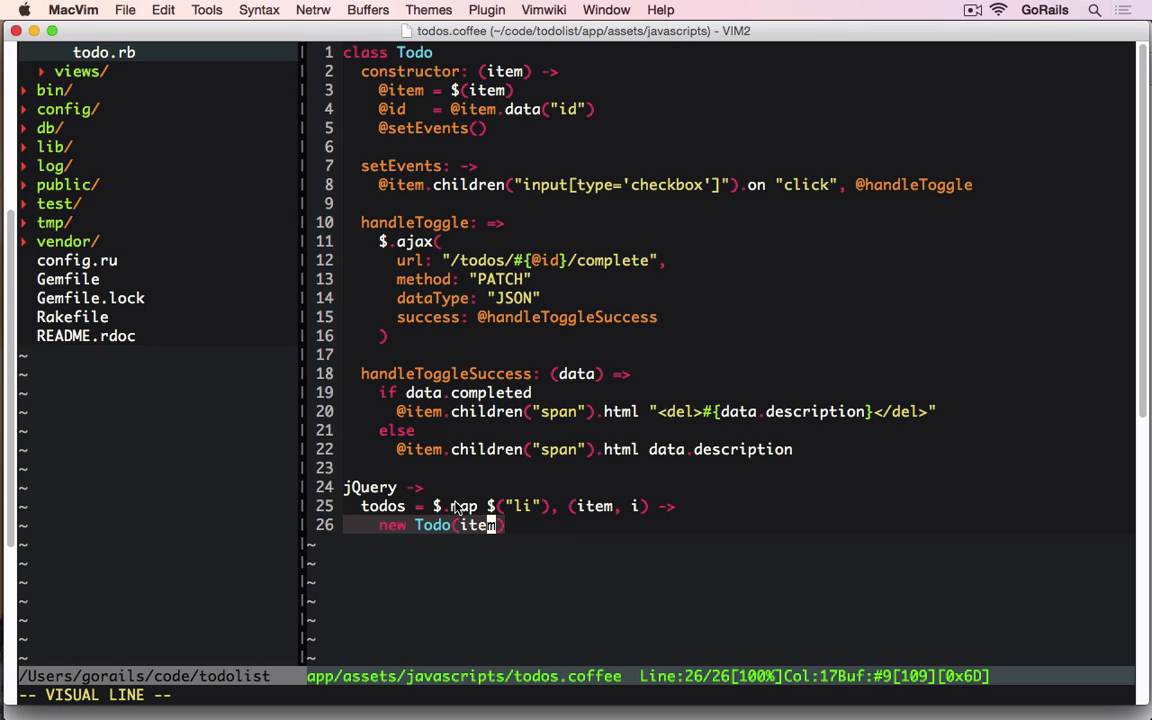
{"action": "left_click", "coordinate": [418, 525]}
{"action": "left_click_drag", "start_coordinate": [420, 527], "coordinate": [413, 527]}
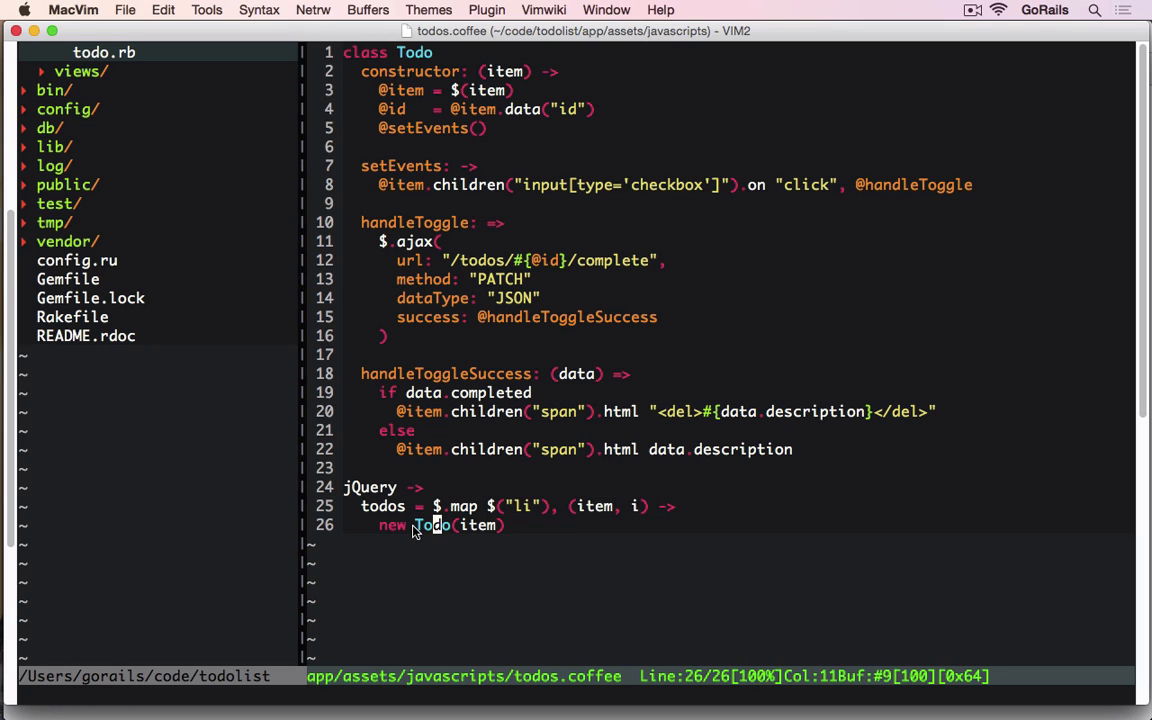
{"action": "left_click", "coordinate": [393, 487]}
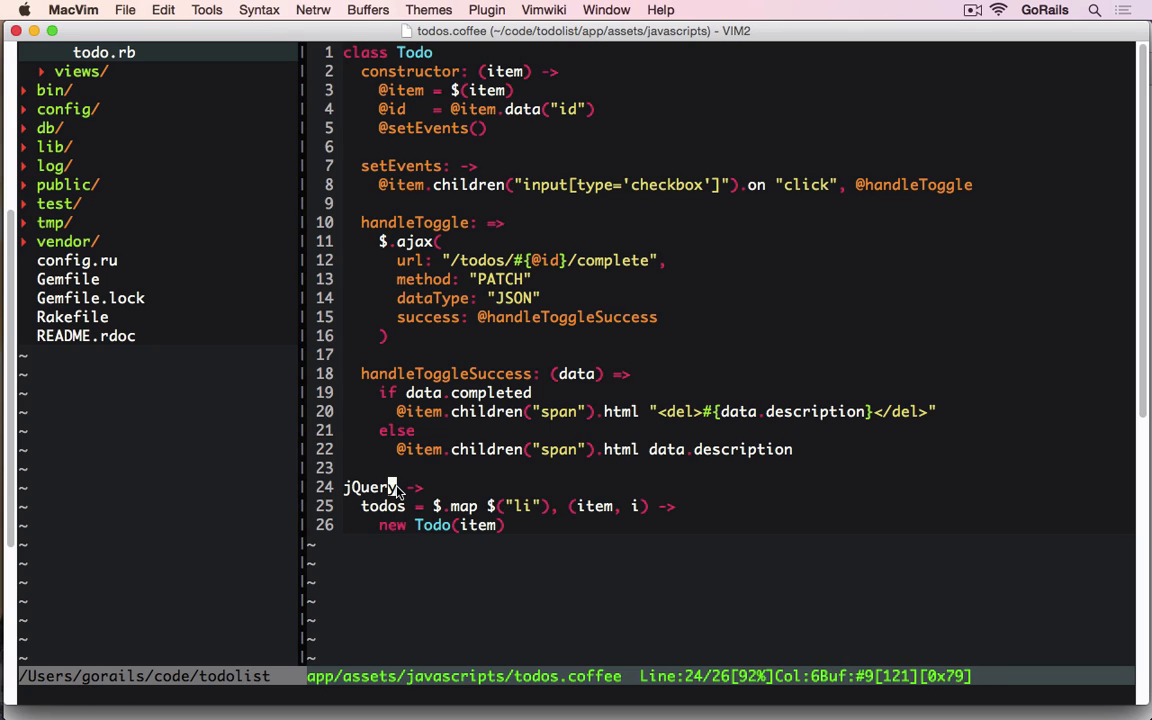
{"action": "type", "text": "ggO"}
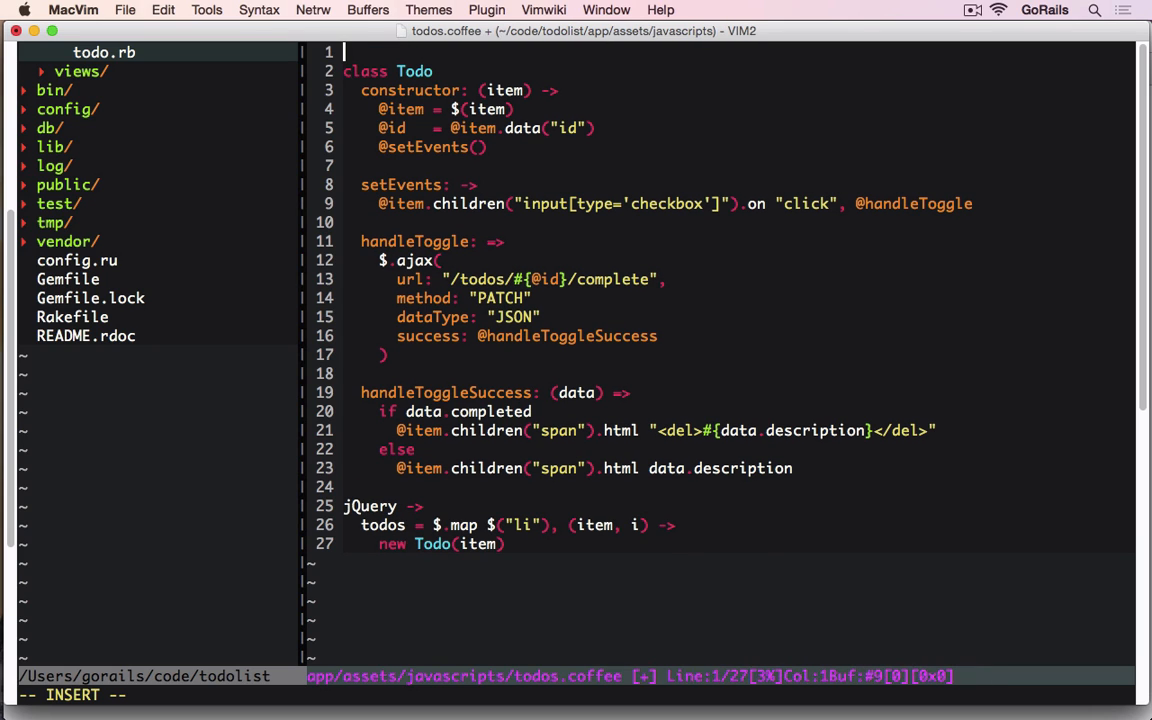
{"action": "type", "text": "class "}
{"action": "type", "text": "TodoList"}
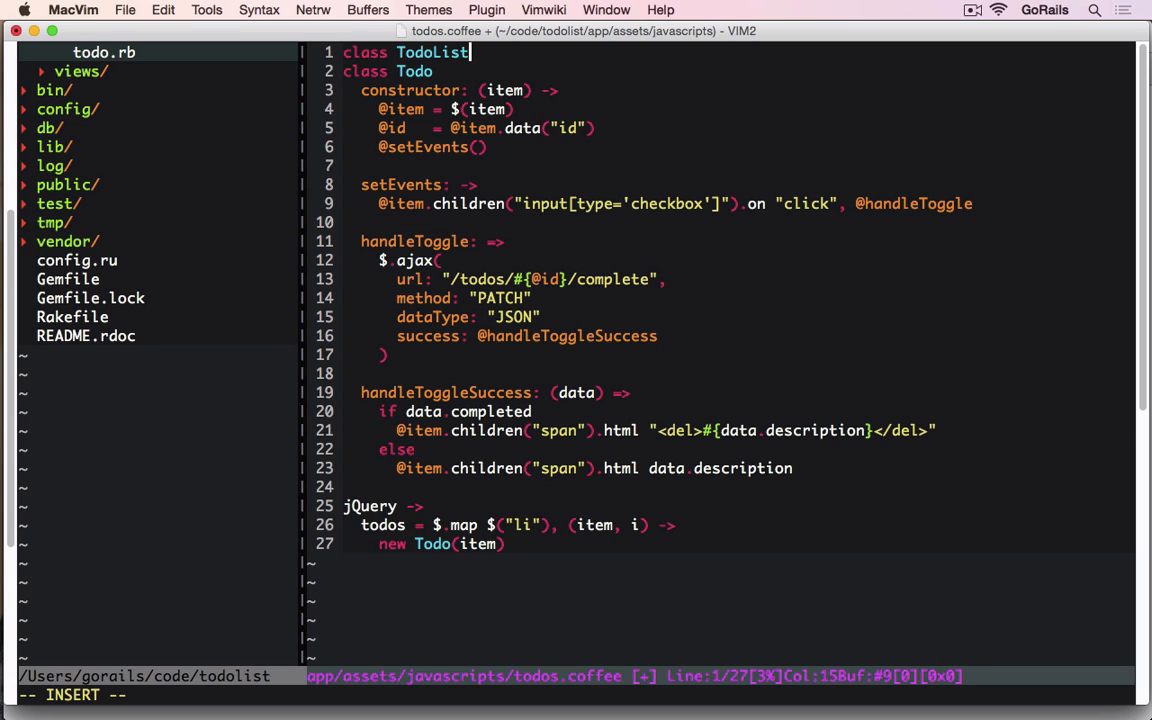
{"action": "key", "text": "Return"}
{"action": "type", "text": "con"}
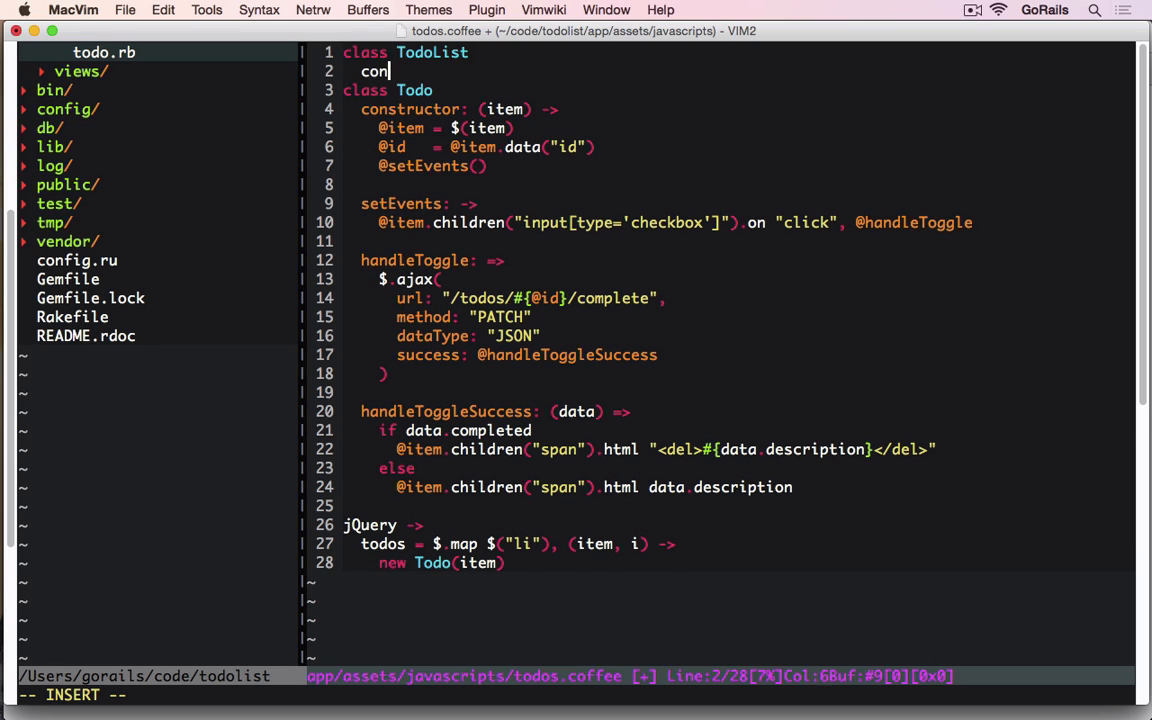
{"action": "type", "text": "structor:"}
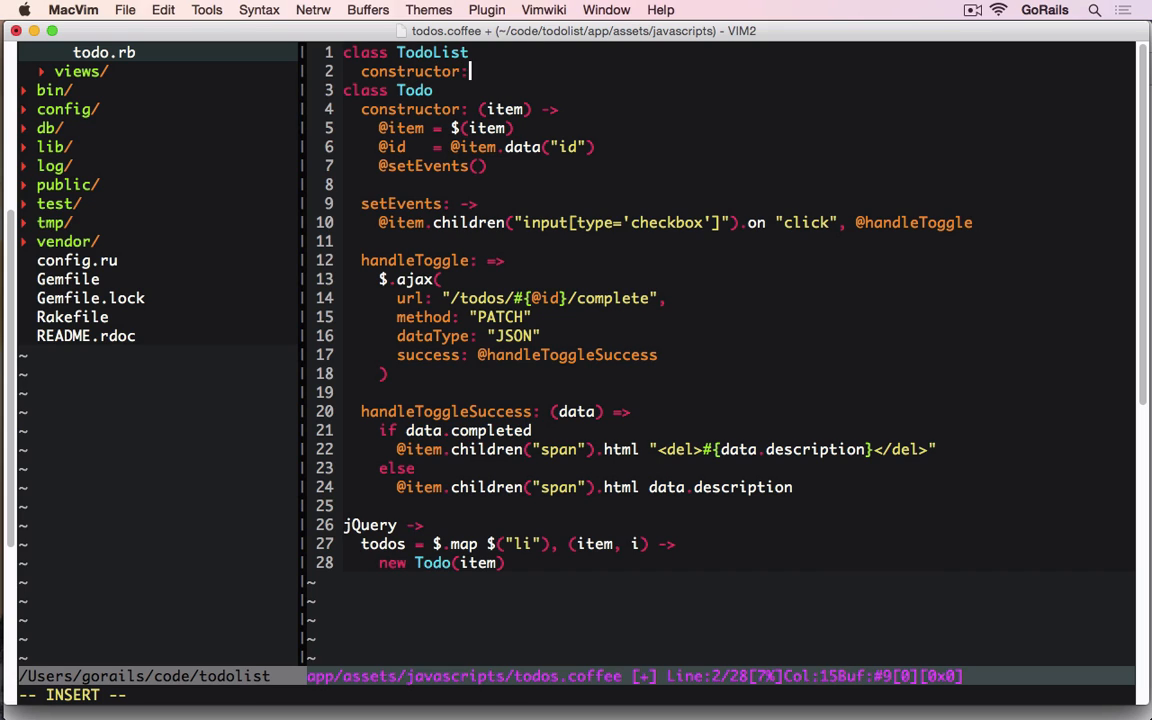
{"action": "type", "text": " (item) ->"}
{"action": "key", "text": "Return"}
{"action": "type", "text": "@item ="}
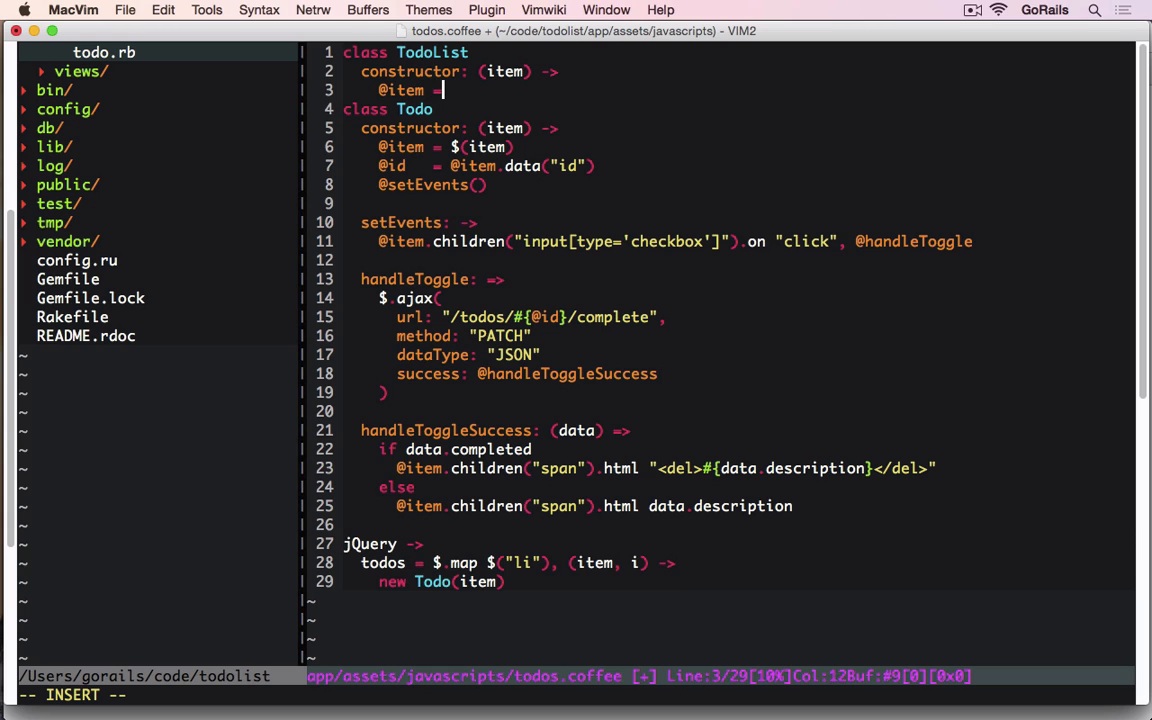
{"action": "type", "text": " $(item)"}
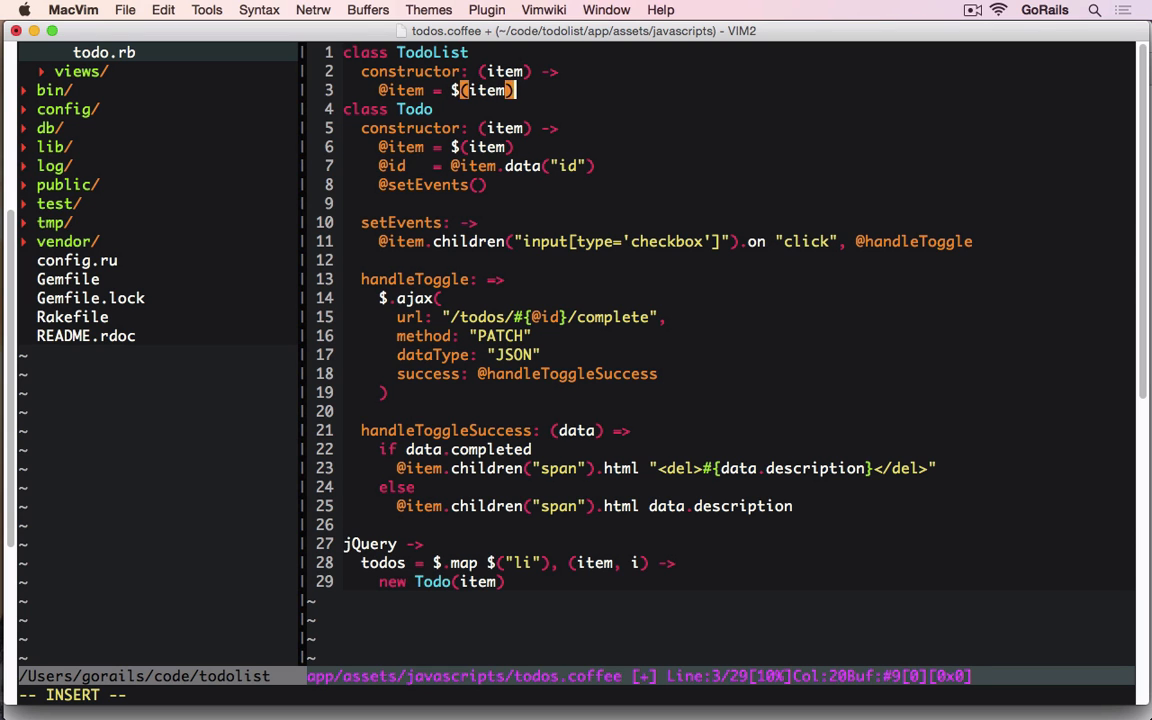
{"action": "key", "text": "Return"}
{"action": "key", "text": "Escape"}
{"action": "key", "text": "k"}
{"action": "key", "text": "o"}
{"action": "key", "text": "Escape"}
{"action": "type", "text": "dd"}
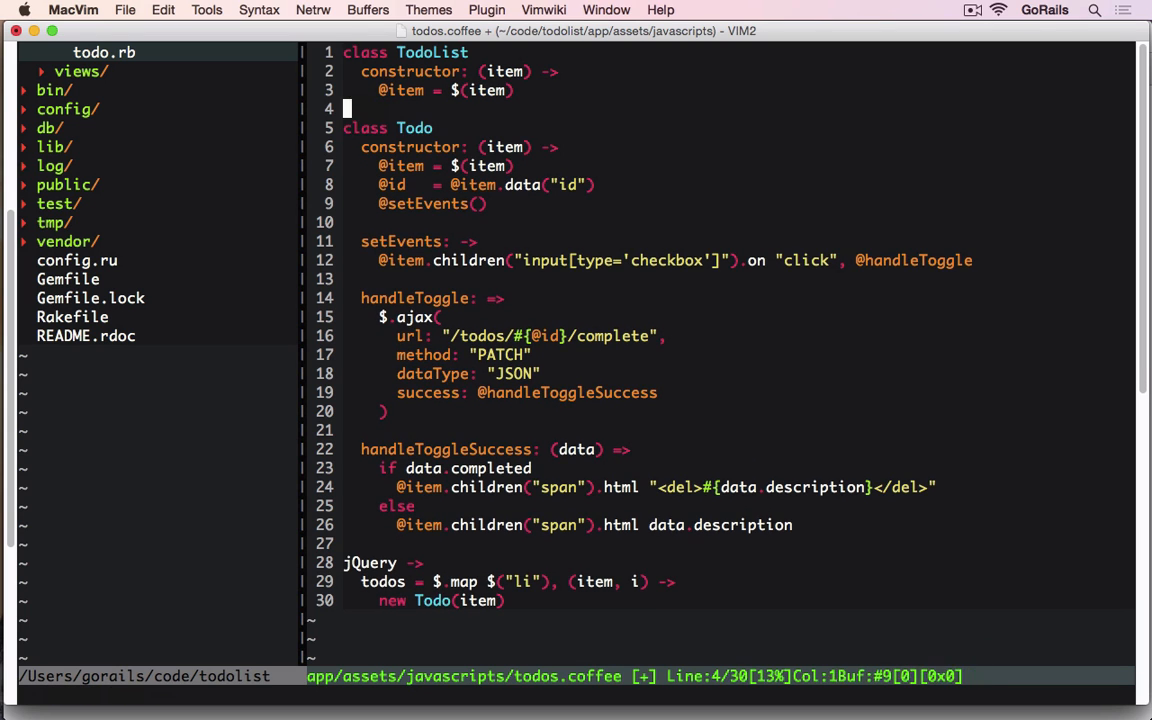